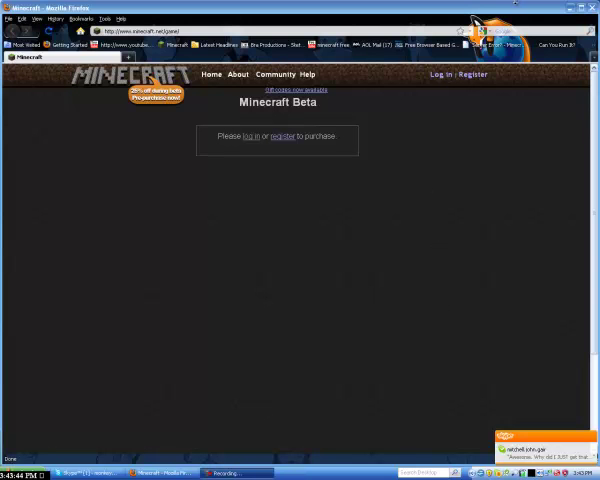
# Minimize Firefox and the Skype window, then bring up the Start menu
pyautogui.click(565, 12)
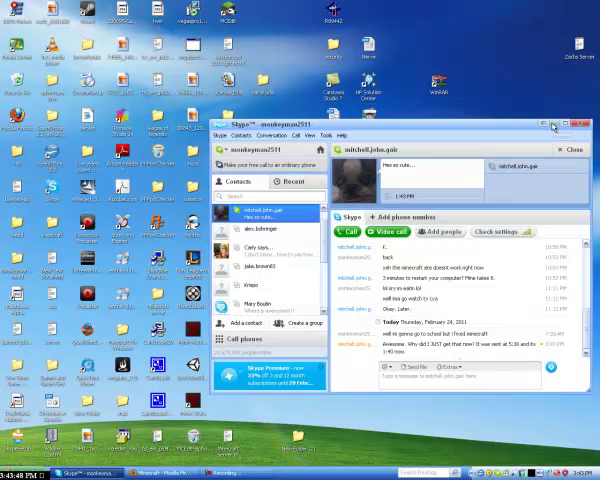
pyautogui.click(553, 127)
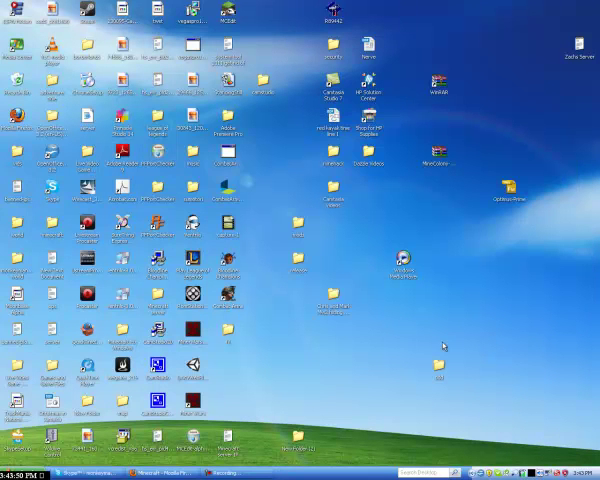
pyautogui.press('super')
# Open Application Data\.minecraft\bin and bring up the context menu for minecraft.jar
pyautogui.click(128, 422)
pyautogui.click(67, 426)
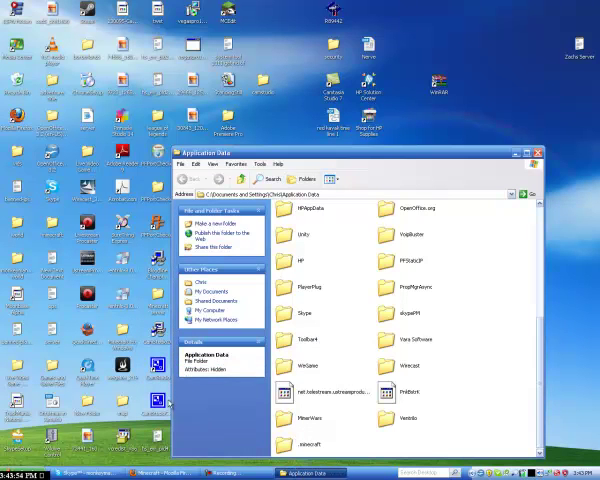
pyautogui.doubleClick(285, 442)
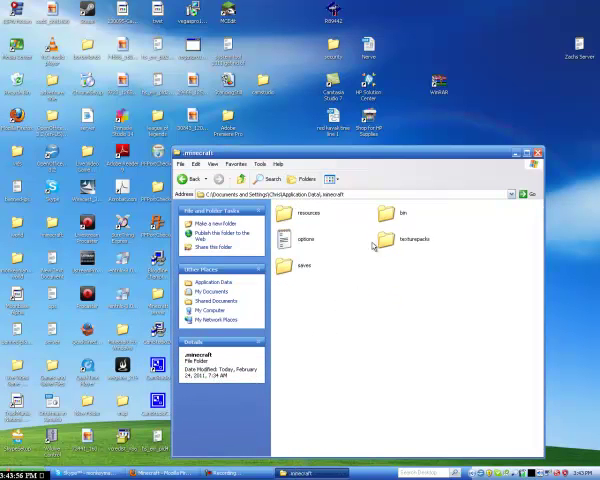
pyautogui.doubleClick(390, 214)
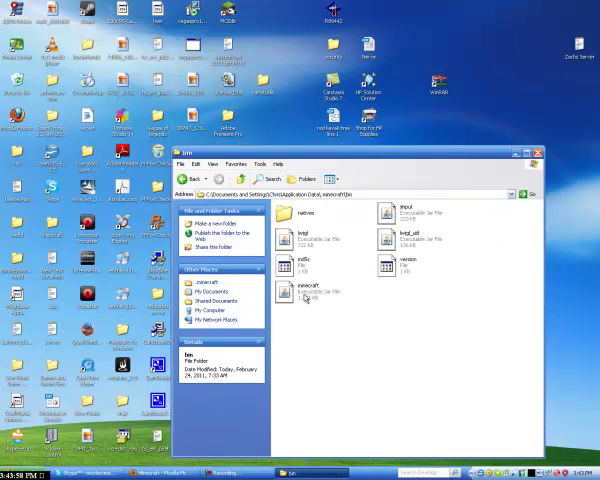
pyautogui.rightClick(306, 292)
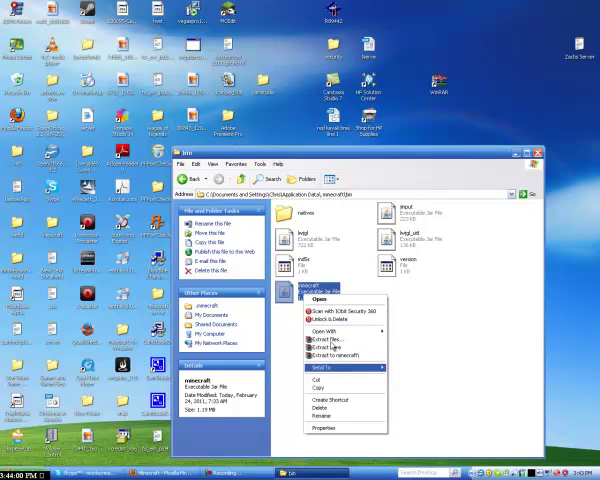
# Open minecraft.jar in WinRAR, skip the license nag, delete META-INF, and close WinRAR
pyautogui.moveTo(325, 331)
pyautogui.click(420, 342)
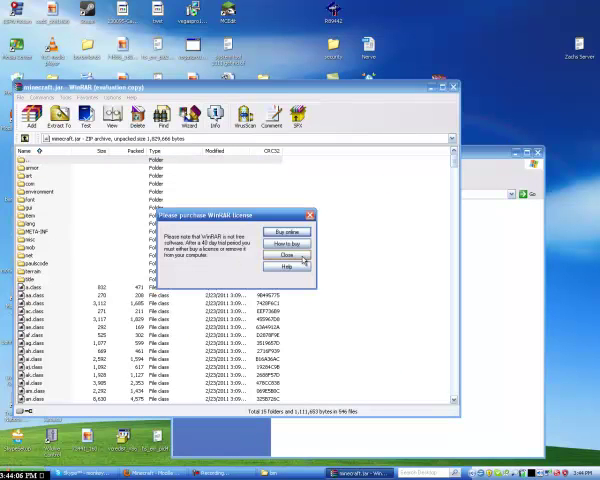
pyautogui.click(288, 255)
pyautogui.click(36, 232)
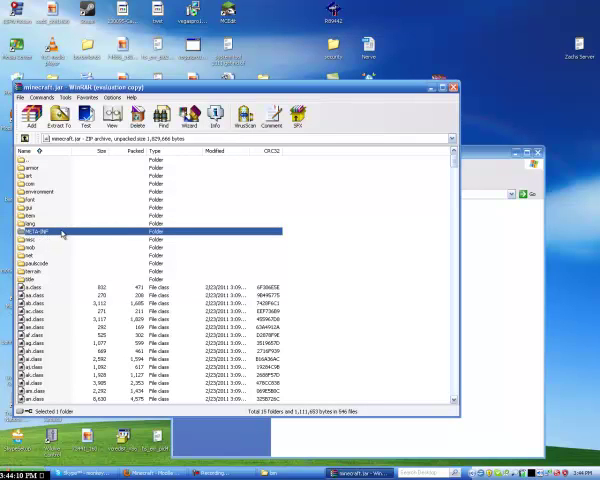
pyautogui.rightClick(44, 240)
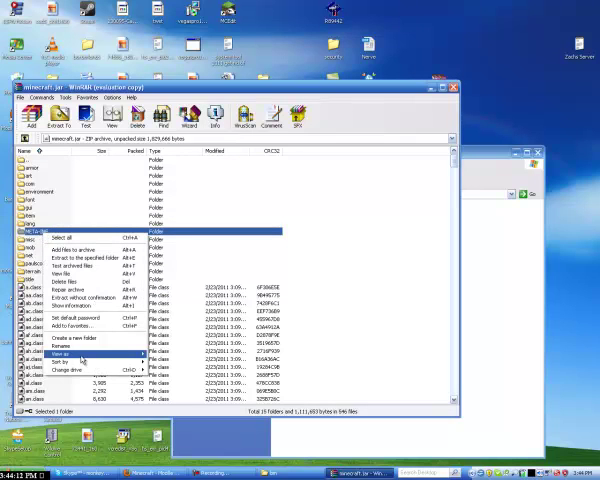
pyautogui.click(68, 282)
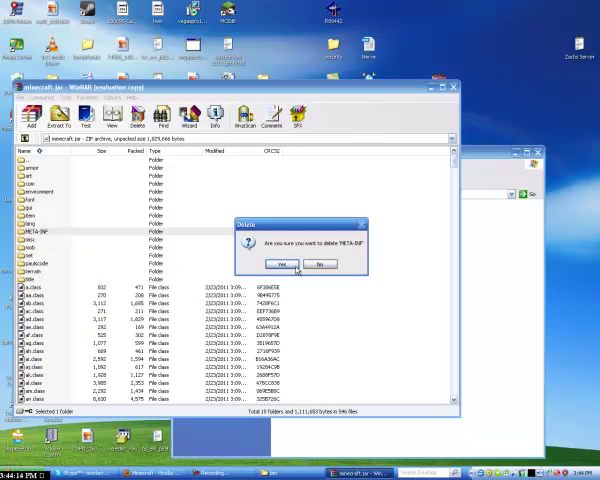
pyautogui.click(283, 265)
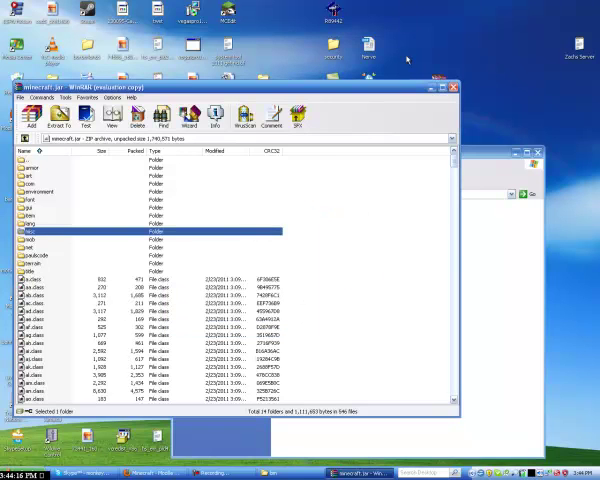
pyautogui.click(453, 88)
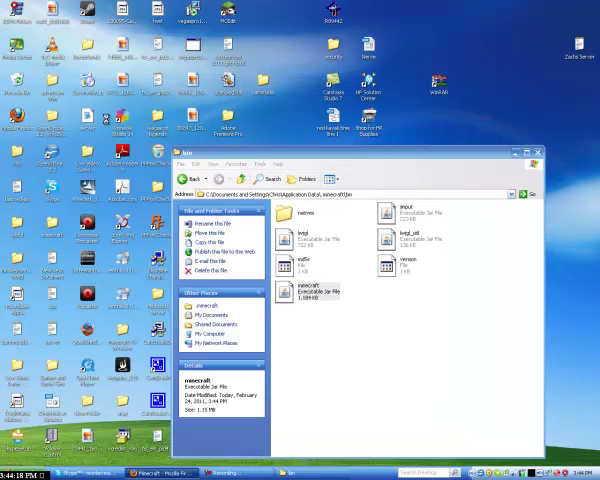
# Log in on minecraft.net and launch the play-in-browser Minecraft Beta game
pyautogui.click(158, 473)
pyautogui.click(247, 137)
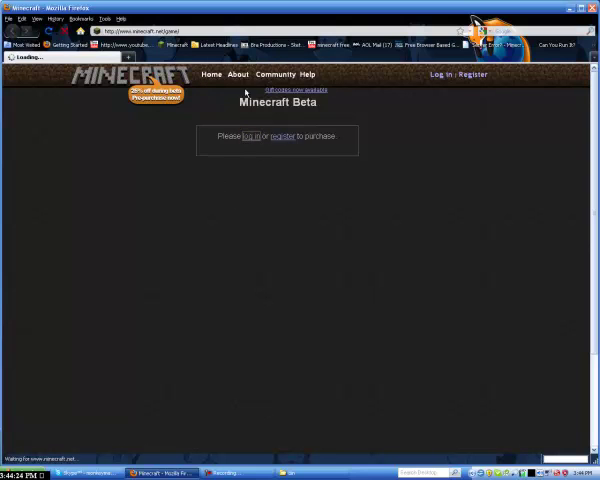
pyautogui.click(190, 145)
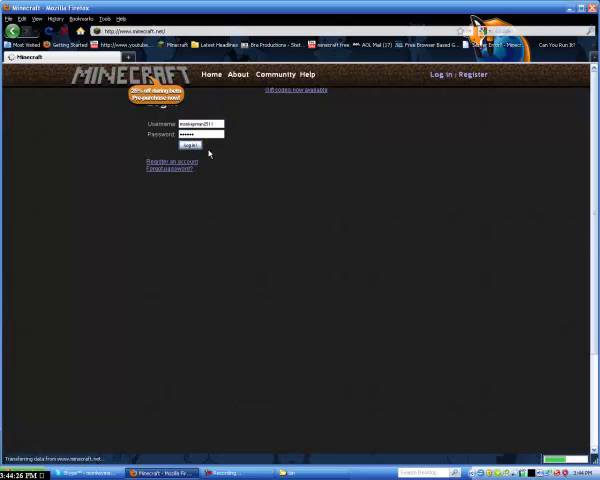
pyautogui.click(452, 247)
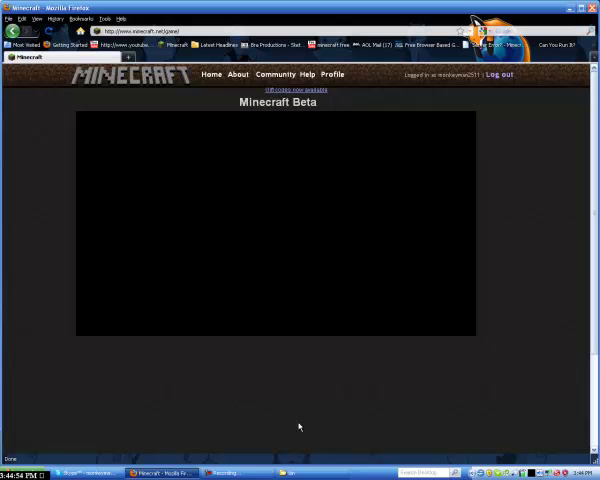
# Return to the Explorer window and go up to the .minecraft folder
pyautogui.click(145, 473)
pyautogui.rightClick(160, 473)
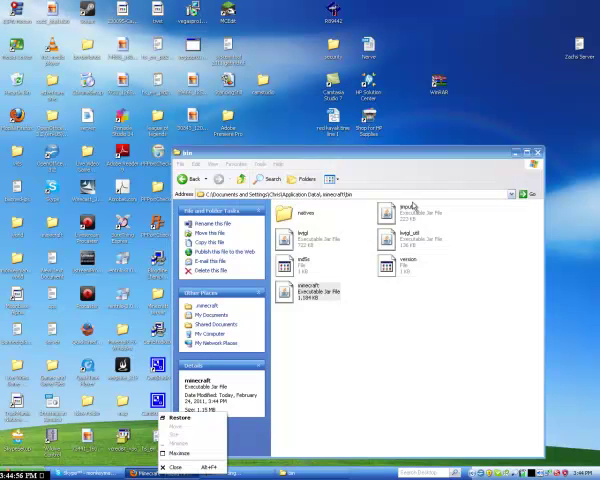
pyautogui.click(363, 352)
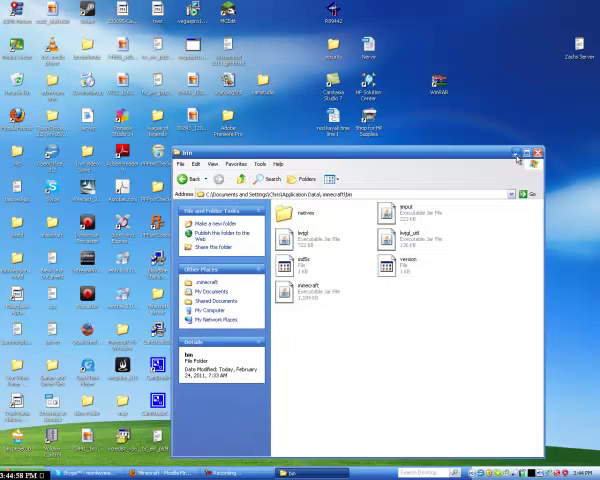
pyautogui.press('BackSpace')
pyautogui.click(186, 164)
# Move the texturepacks and saves folders onto the desktop, dismissing the move error
pyautogui.click(386, 241)
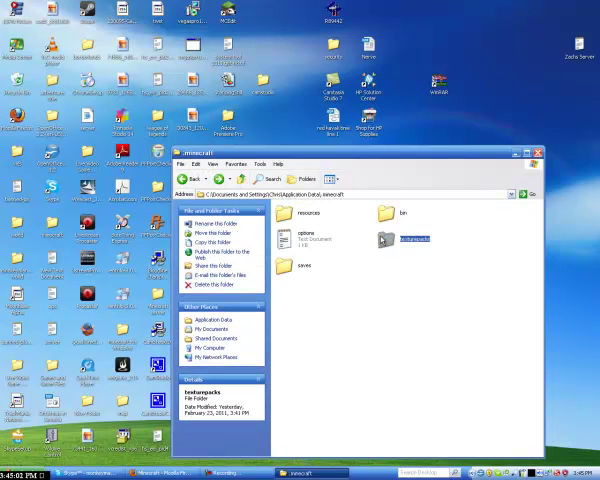
pyautogui.keyDown('ctrl'); pyautogui.click(283, 272); pyautogui.keyUp('ctrl')
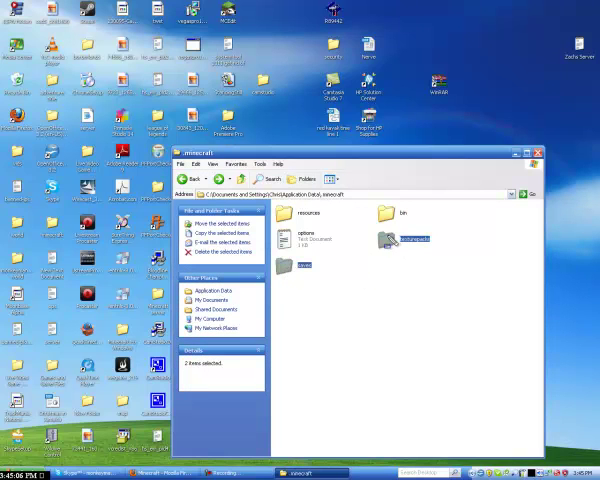
pyautogui.moveTo(388, 245); pyautogui.dragTo(487, 26)
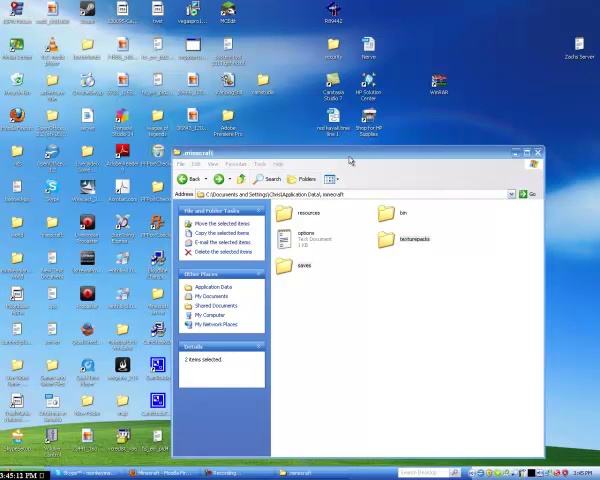
pyautogui.moveTo(352, 157); pyautogui.dragTo(370, 227)
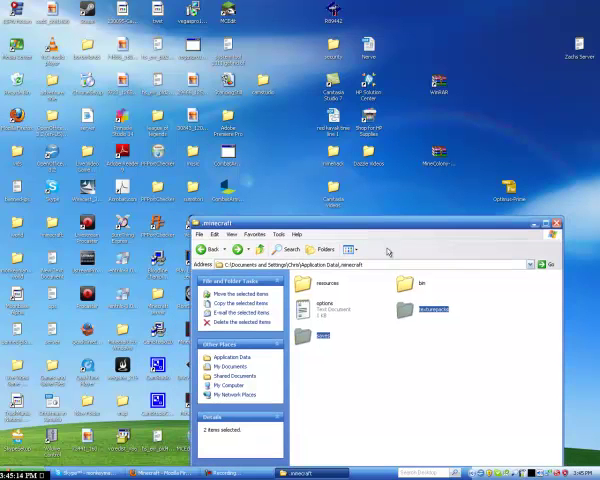
pyautogui.moveTo(405, 312); pyautogui.dragTo(500, 85)
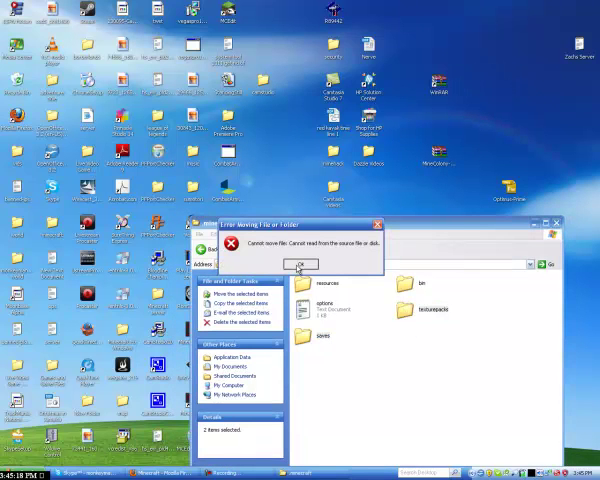
pyautogui.click(299, 266)
pyautogui.moveTo(417, 228); pyautogui.dragTo(440, 428)
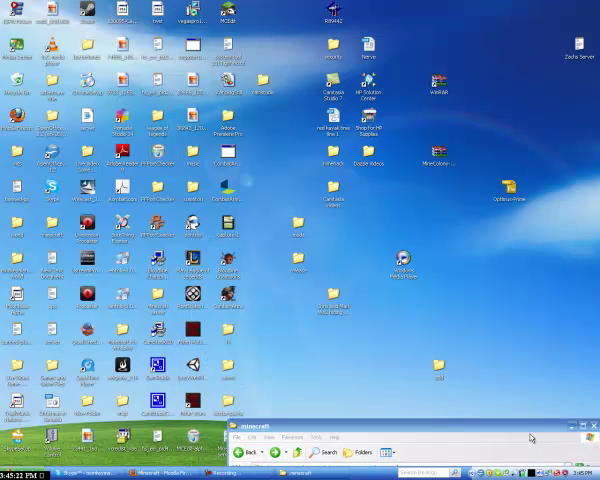
pyautogui.moveTo(440, 428); pyautogui.dragTo(444, 154)
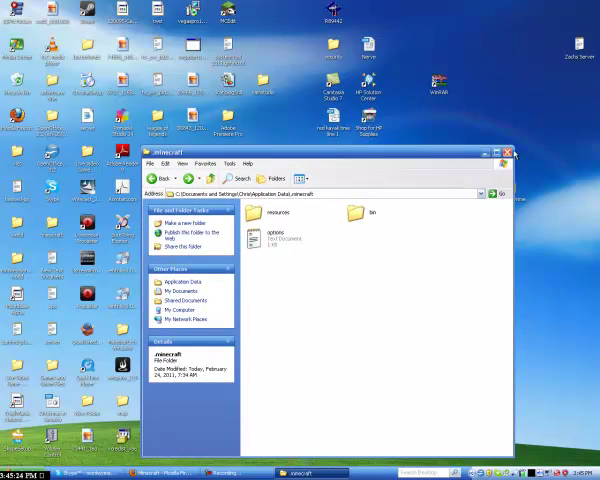
# Go back up to Application Data without running anything from the Start menu
pyautogui.click(157, 178)
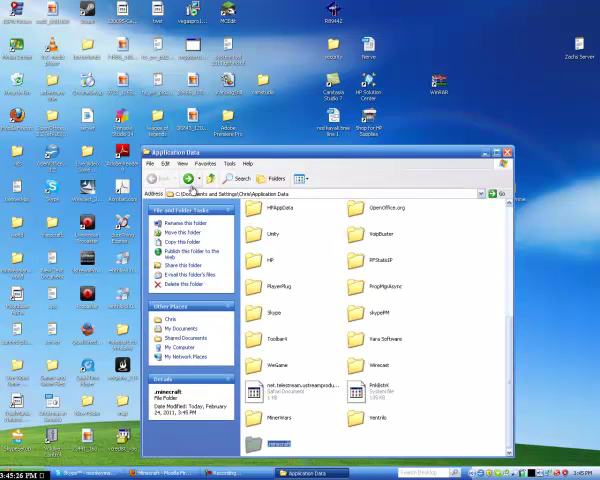
pyautogui.press('super')
pyautogui.click(110, 388)
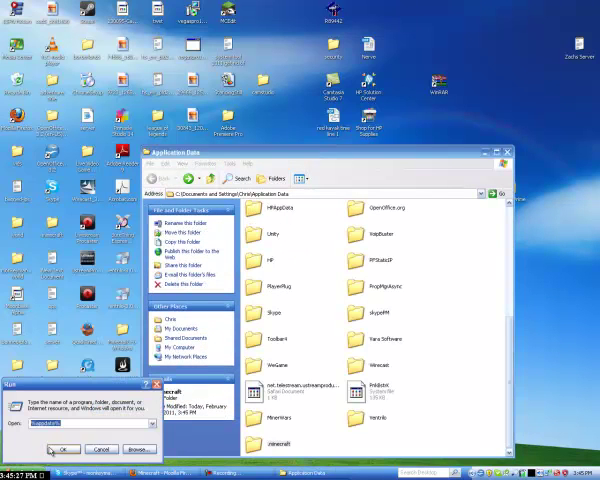
pyautogui.click(102, 449)
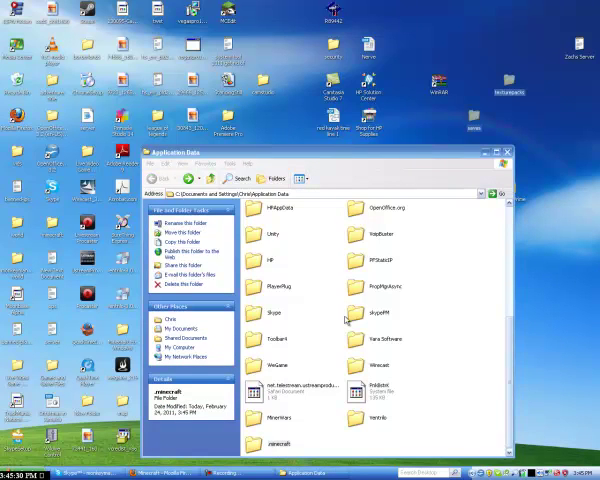
pyautogui.click(415, 328)
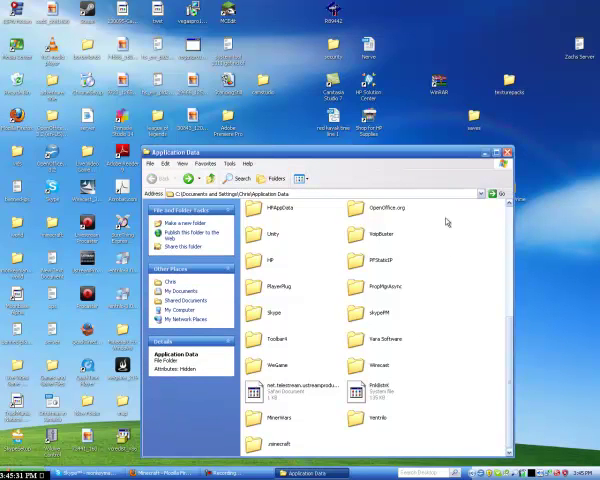
# Try deleting .minecraft and dismiss the 'Cannot delete' file-in-use error
pyautogui.click(276, 441)
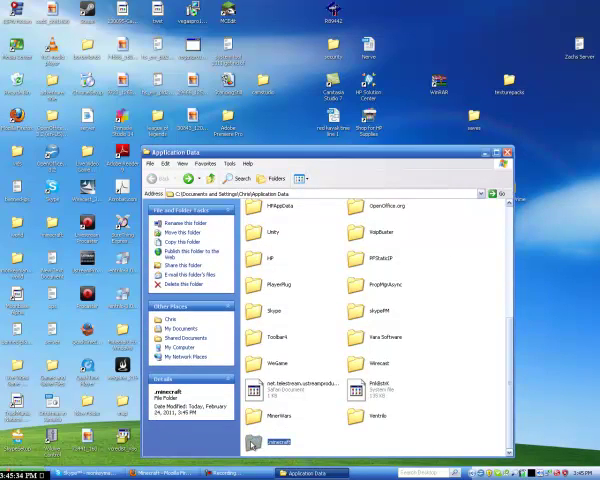
pyautogui.rightClick(253, 443)
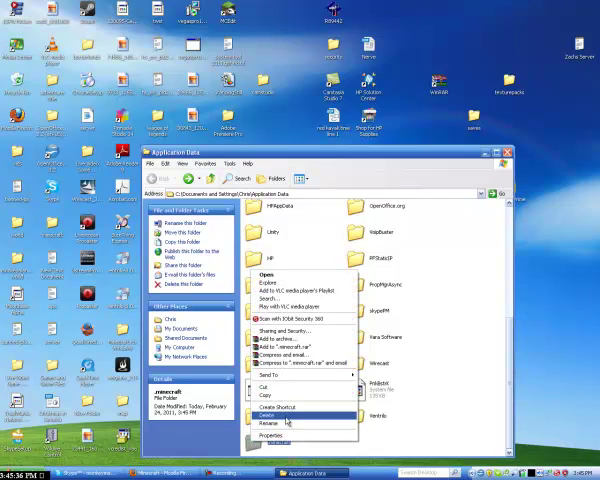
pyautogui.click(462, 115)
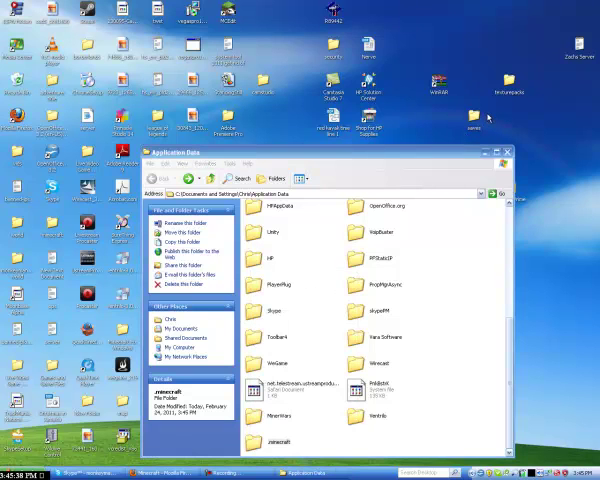
pyautogui.rightClick(255, 441)
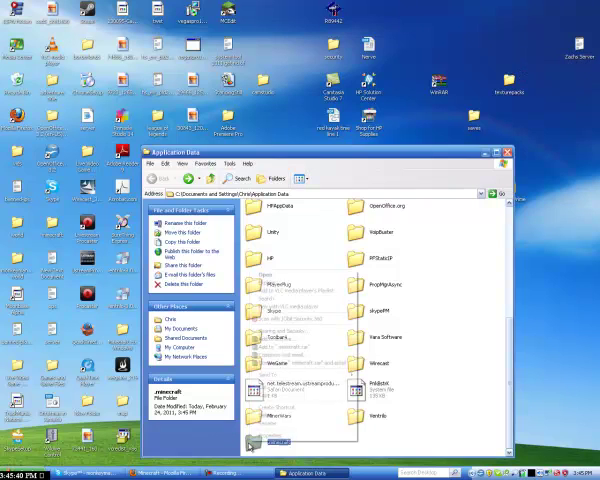
pyautogui.click(272, 416)
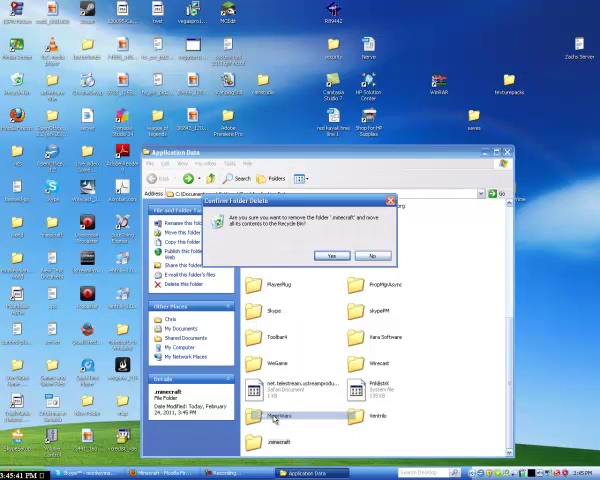
pyautogui.click(330, 256)
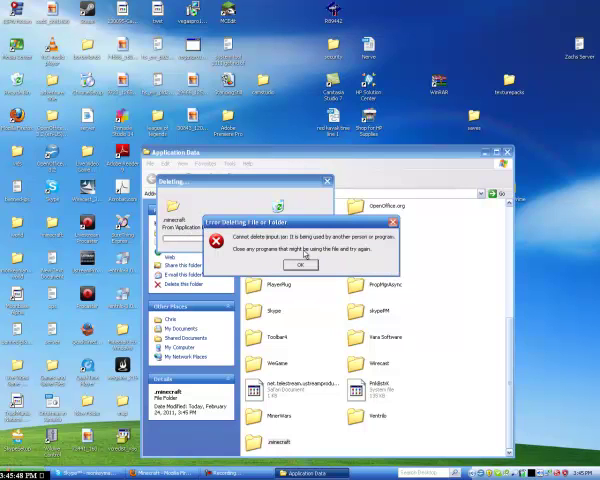
pyautogui.click(302, 258)
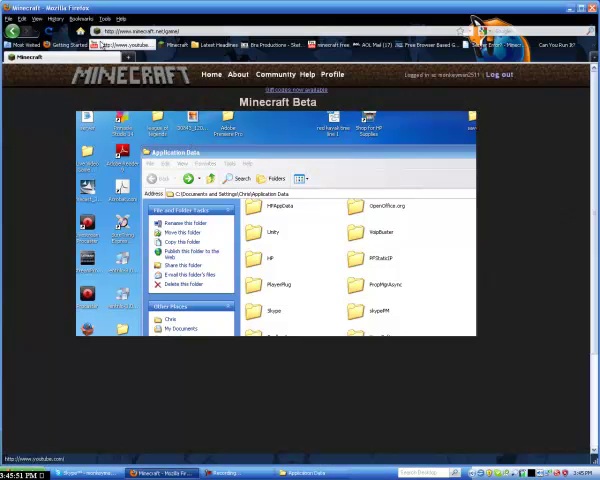
# Switch Firefox to the YouTube bookmark and bring the Application Data window forward
pyautogui.click(100, 45)
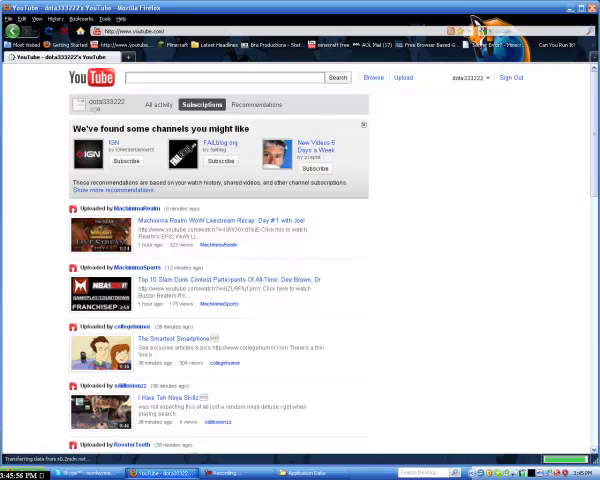
pyautogui.click(305, 472)
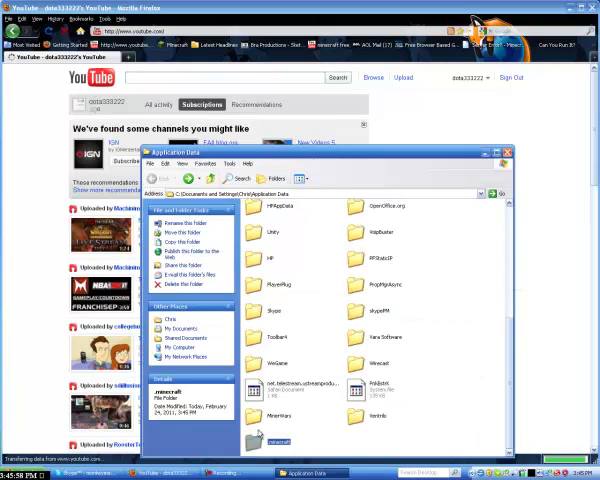
# Delete the .minecraft folder from Application Data, confirming with Yes
pyautogui.rightClick(278, 441)
pyautogui.click(275, 415)
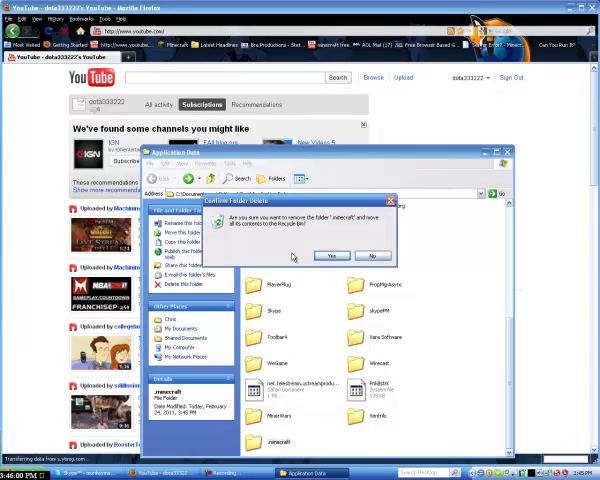
pyautogui.click(326, 256)
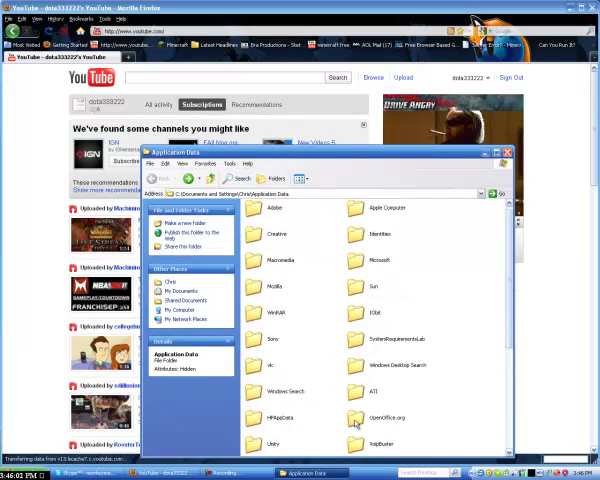
# Close the Application Data window and reopen the Minecraft game page in Firefox
pyautogui.moveTo(435, 433); pyautogui.dragTo(250, 200)
pyautogui.click(478, 204)
pyautogui.moveTo(400, 152); pyautogui.dragTo(352, 115)
pyautogui.click(505, 153)
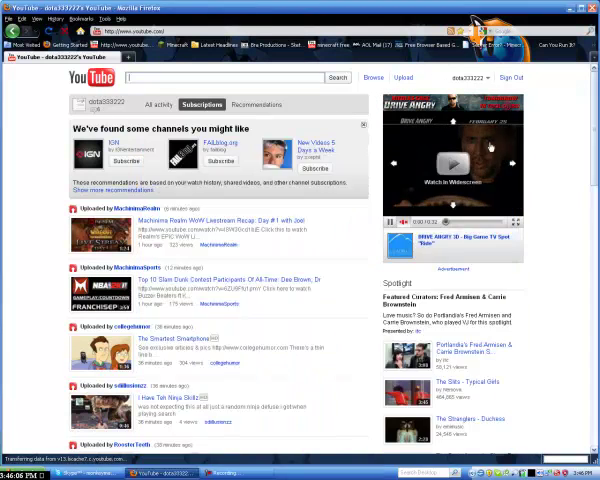
pyautogui.click(168, 45)
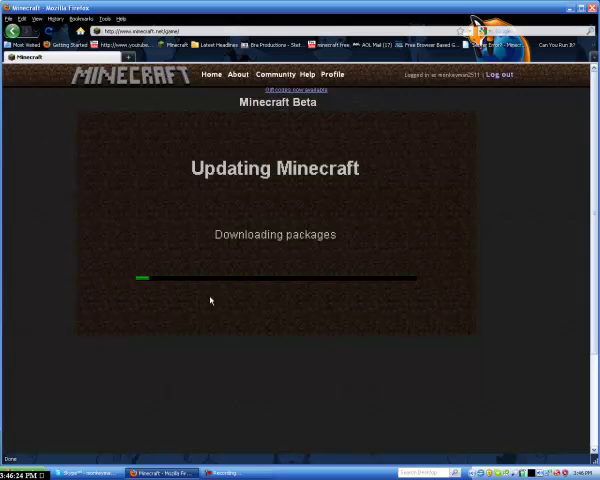
# Let Minecraft finish updating and check that the Singleplayer world list is empty
pyautogui.click(235, 472)
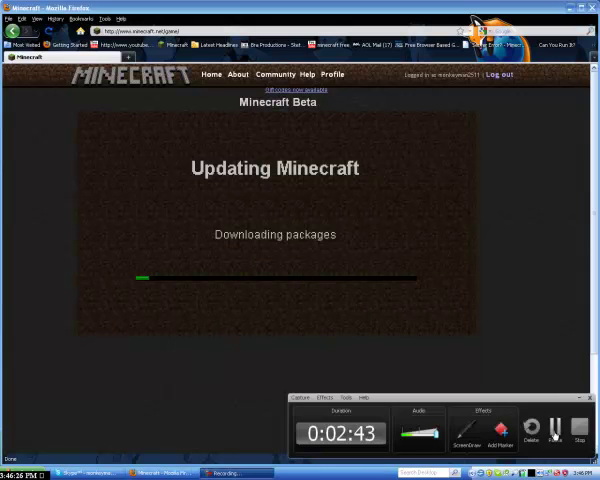
pyautogui.click(555, 430)
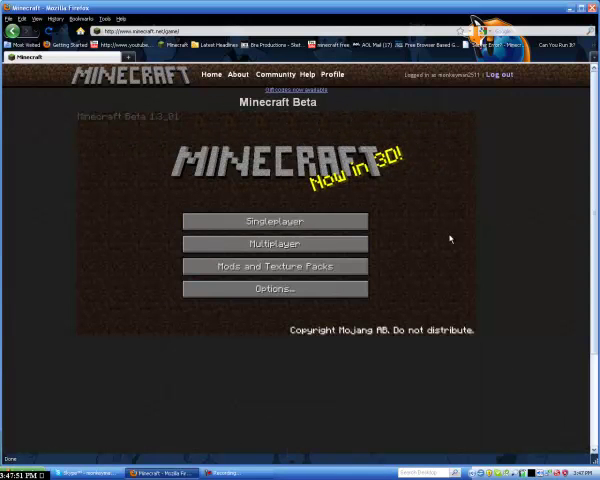
pyautogui.click(348, 221)
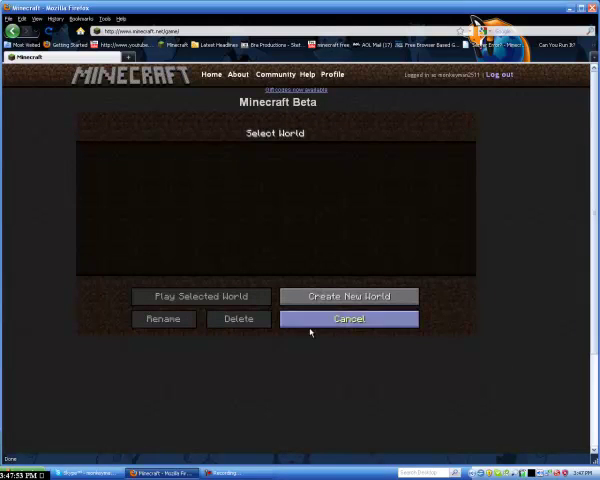
pyautogui.click(349, 318)
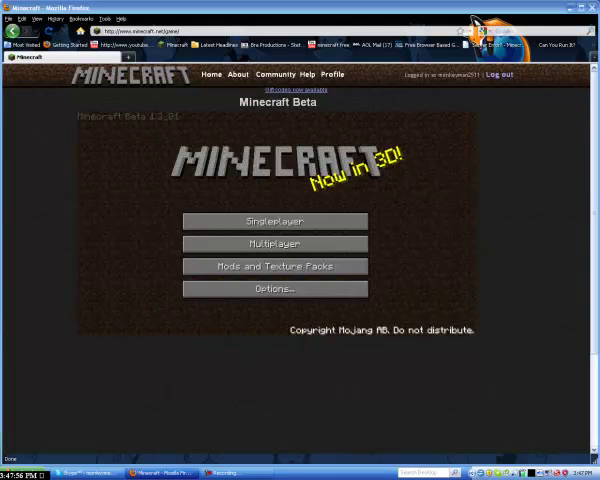
# Show the desktop and run %appdata% from the Start menu
pyautogui.press('super+d')
pyautogui.click(15, 472)
pyautogui.click(112, 406)
pyautogui.press('Return')
# Open the new .minecraft folder and inspect its existing saves folder
pyautogui.doubleClick(278, 443)
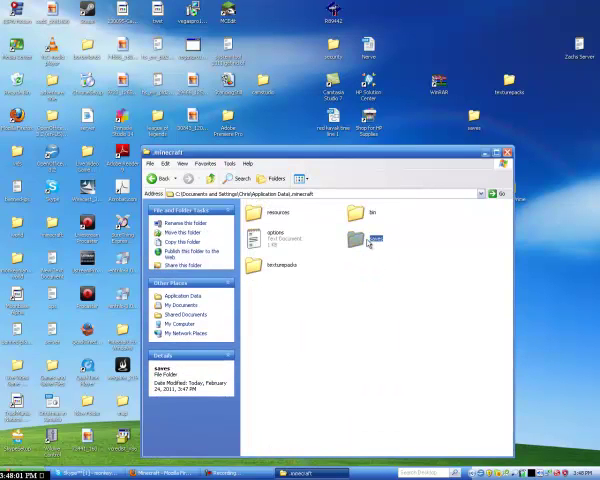
pyautogui.moveTo(392, 251); pyautogui.dragTo(273, 297)
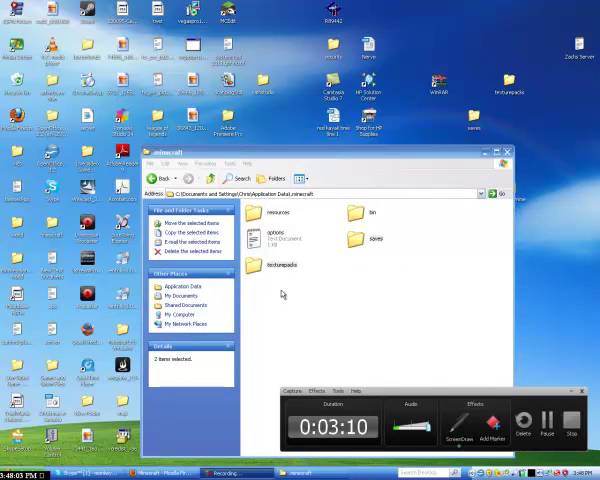
pyautogui.click(356, 239)
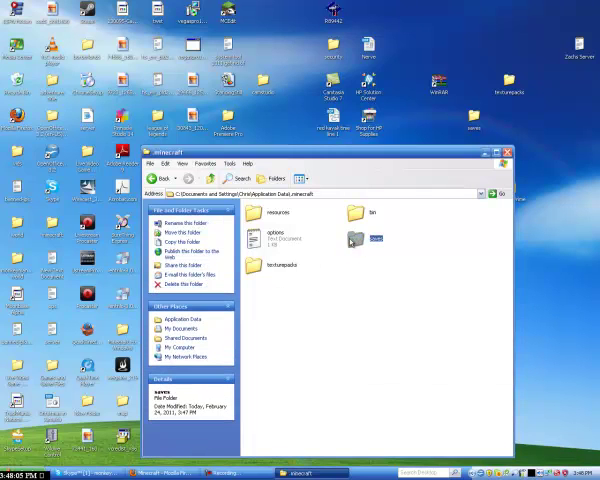
pyautogui.rightClick(353, 241)
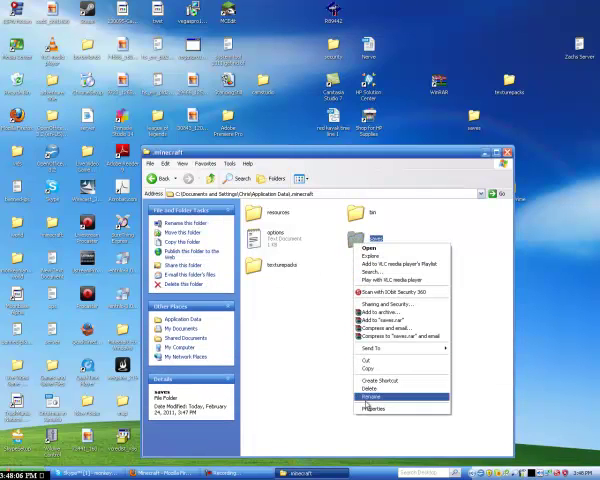
pyautogui.click(291, 380)
# Move the desktop saves and texturepacks into .minecraft, accept both prompts, then open saves
pyautogui.moveTo(545, 70)
pyautogui.mouseDown()
pyautogui.moveTo(462, 132)
pyautogui.moveTo(410, 340)
pyautogui.mouseUp()
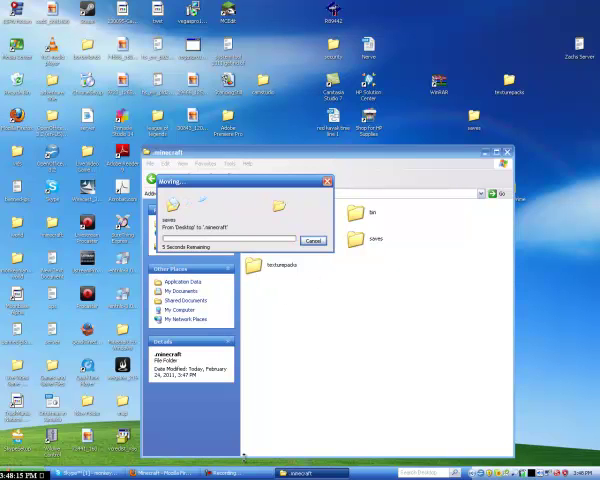
pyautogui.click(160, 473)
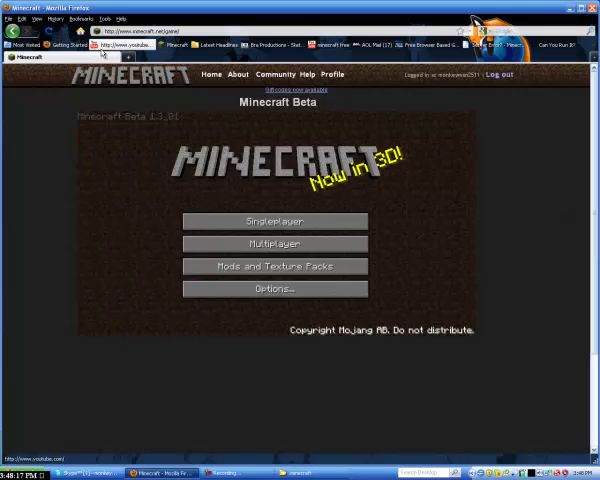
pyautogui.click(297, 473)
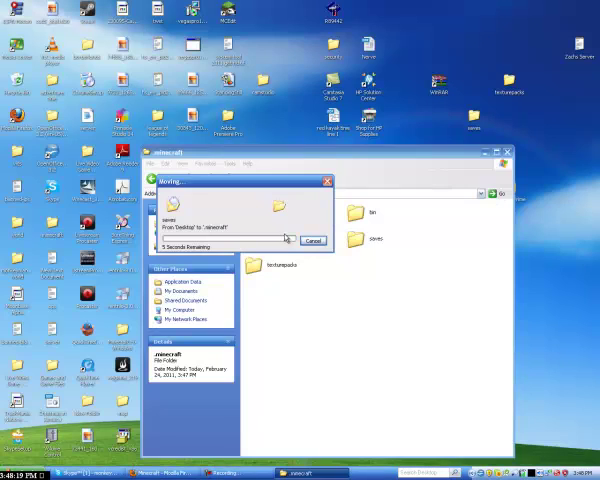
pyautogui.moveTo(531, 91); pyautogui.dragTo(454, 126)
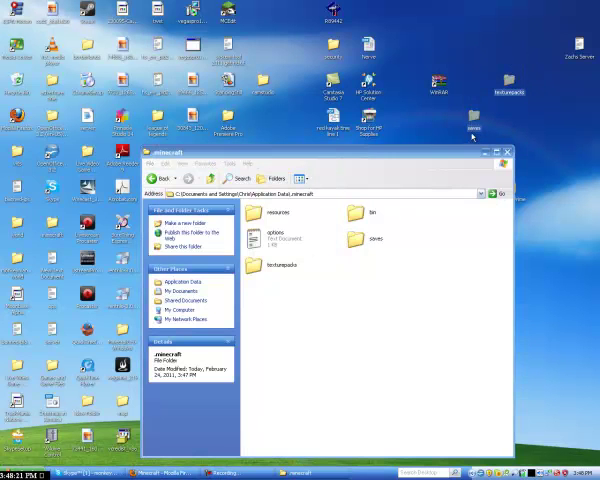
pyautogui.moveTo(365, 385); pyautogui.dragTo(365, 385)
pyautogui.click(293, 261)
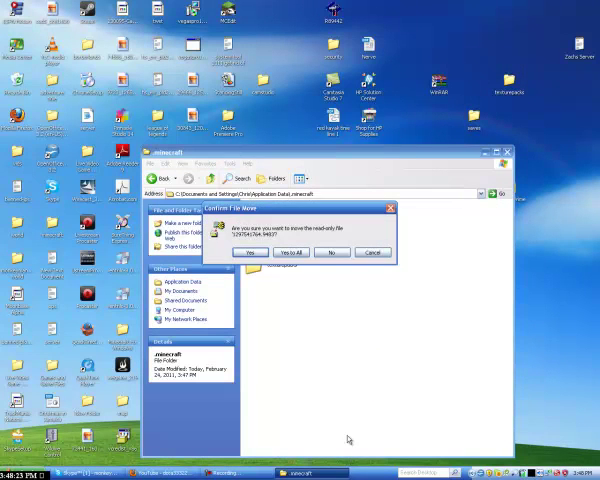
pyautogui.click(290, 254)
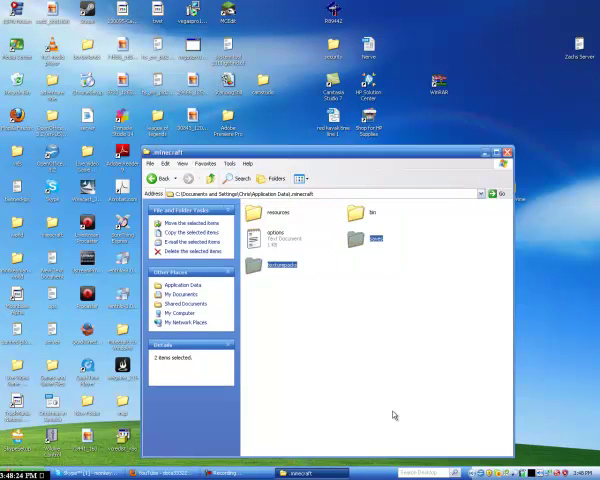
pyautogui.doubleClick(357, 237)
# Reload the Minecraft Beta page in Firefox from its bookmark so the game reaches its main menu
pyautogui.click(152, 178)
pyautogui.click(160, 473)
pyautogui.click(170, 45)
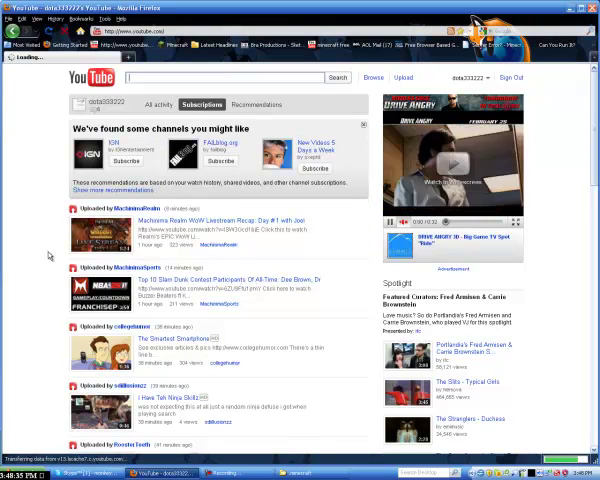
pyautogui.click(180, 45)
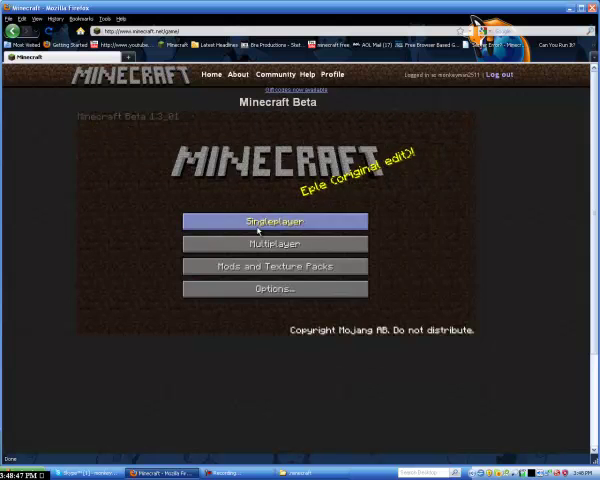
pyautogui.click(257, 230)
pyautogui.click(211, 186)
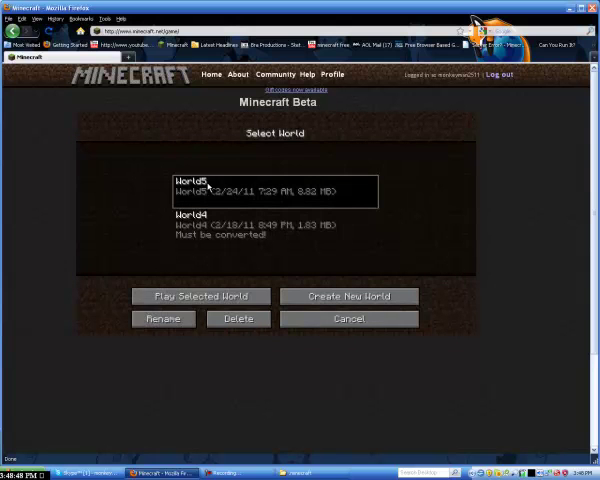
pyautogui.click(330, 318)
pyautogui.click(286, 247)
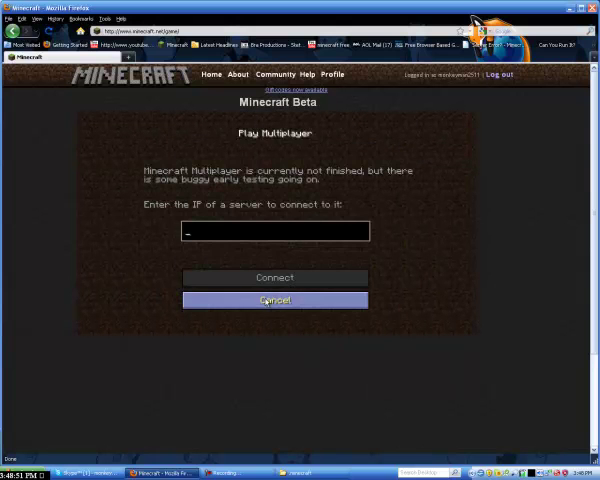
pyautogui.click(272, 301)
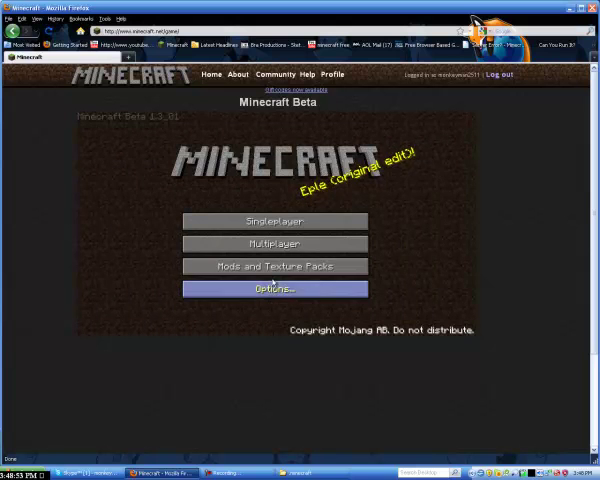
pyautogui.click(275, 266)
pyautogui.click(208, 230)
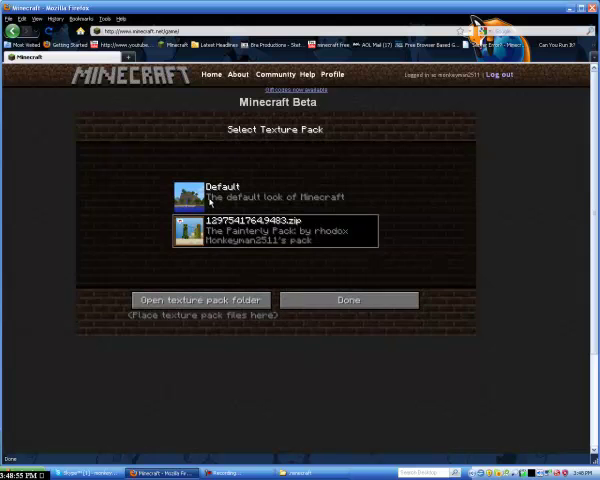
pyautogui.click(260, 192)
pyautogui.click(348, 300)
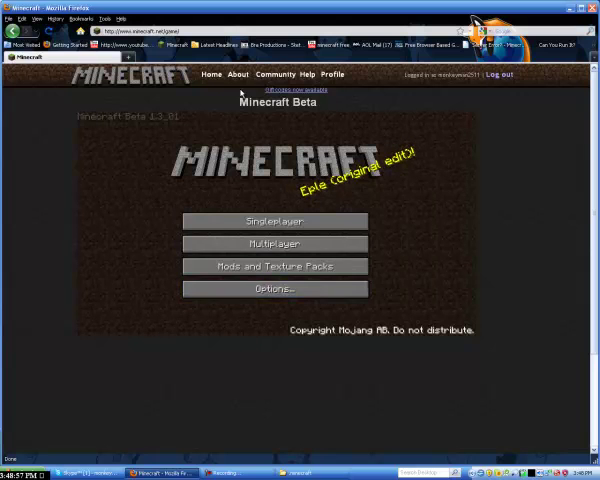